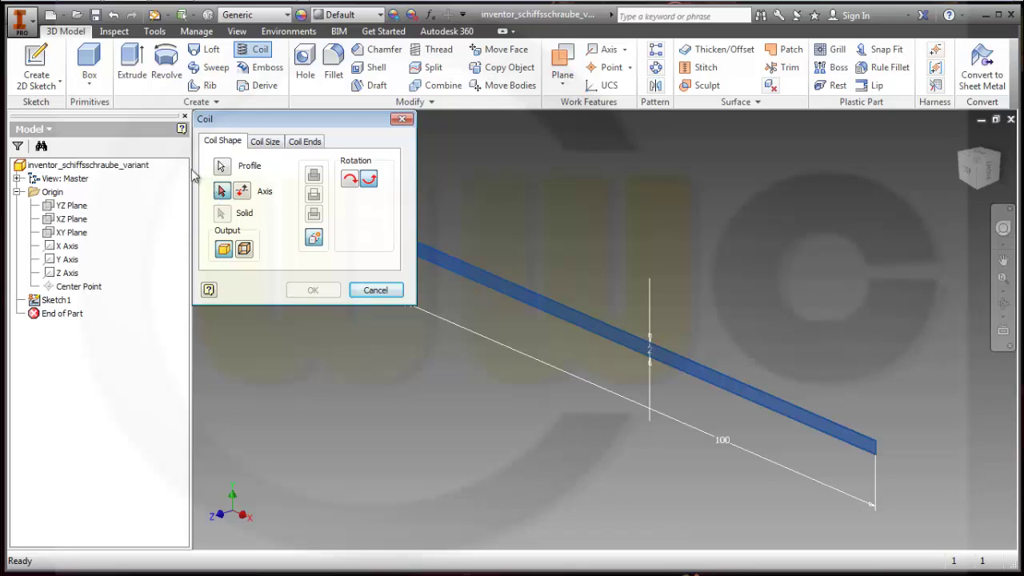
Step: Use the Y Axis as the coil axis and set the pitch to 200
middle_drag(448, 214, 557, 239)
click(67, 260)
scroll(630, 208, down, 5)
click(264, 142)
text(200)
Step: Set revolution to 0,25, keep Natural ends, and create Coil1
double_click(253, 251)
text(0,255)
key(BackSpace)
click(305, 142)
click(285, 178)
click(286, 179)
click(314, 291)
scroll(486, 253, up, 6)
scroll(476, 311, up, 3)
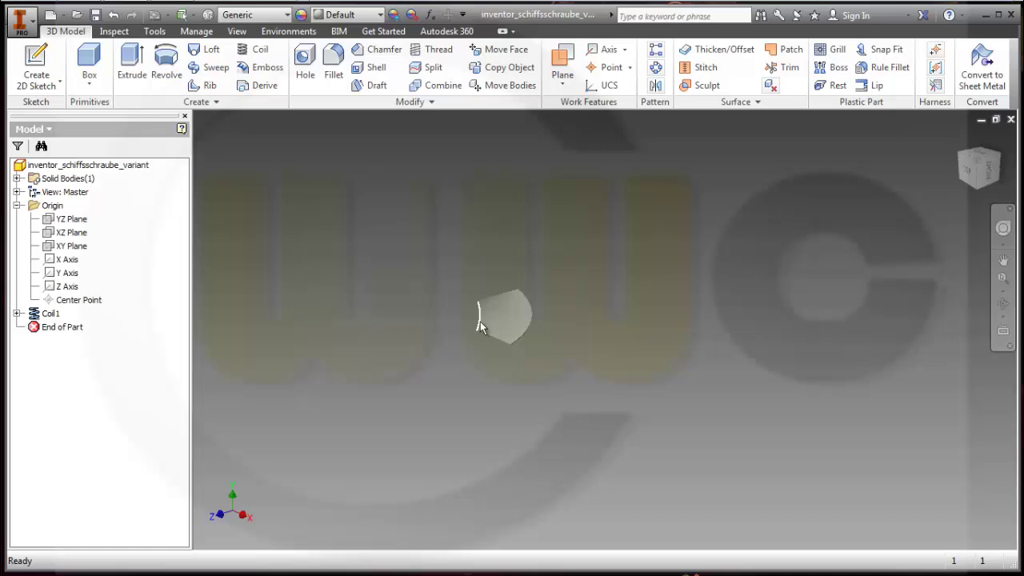
Step: Sketch a 30-diameter cylinder circle at the origin on the XZ Plane
key(Home)
shift+middle_drag(643, 359, 689, 280)
scroll(740, 330, up, 3)
click(90, 87)
click(116, 140)
click(84, 236)
click(605, 331)
text(30)
key(Return)
Step: Extrude the cylinder asymmetrically with distance 7 to create Extrusion1
key(e)
click(407, 220)
click(391, 197)
text(7)
click(438, 298)
middle_drag(458, 226, 514, 232)
Step: Switch the visual style to Shaded with Edges
click(238, 32)
click(184, 86)
click(207, 182)
mouse_move(500, 219)
shift+middle_down()
mouse_move(531, 245)
mouse_move(540, 225)
shift+middle_up()
Step: Fillet the cylinder's top edge with radius 15
click(66, 31)
click(213, 202)
text(15)
click(455, 296)
click(212, 345)
middle_drag(445, 293, 419, 200)
Step: Fillet two blade corner edges with radius 20
click(339, 68)
click(202, 202)
text(20)
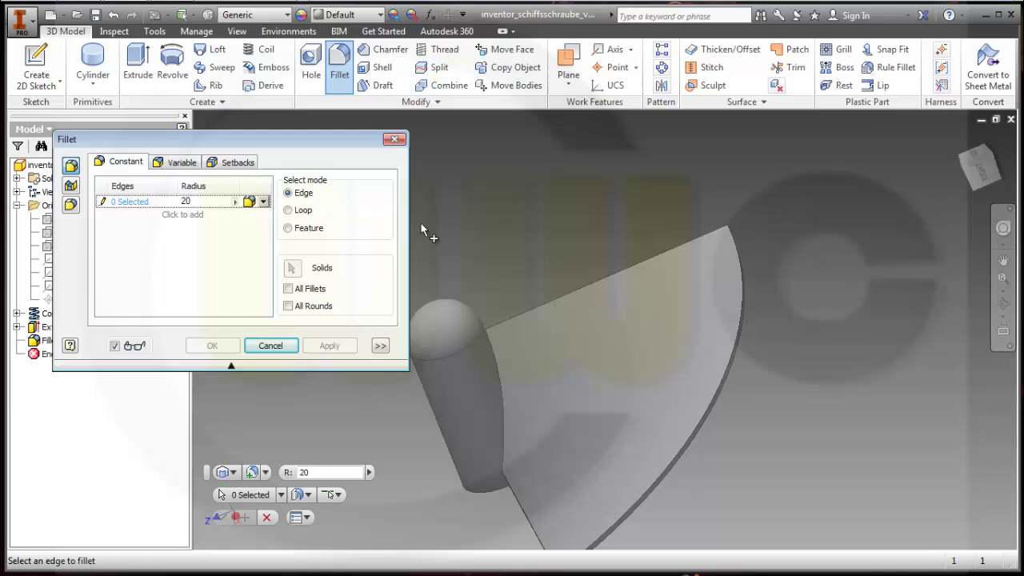
middle_drag(464, 253, 528, 228)
scroll(663, 409, up, 3)
click(604, 280)
middle_drag(606, 279, 656, 369)
shift+middle_drag(613, 429, 738, 184)
click(640, 424)
click(231, 347)
Step: Begin another fillet and edit its radius
middle_drag(521, 360, 569, 392)
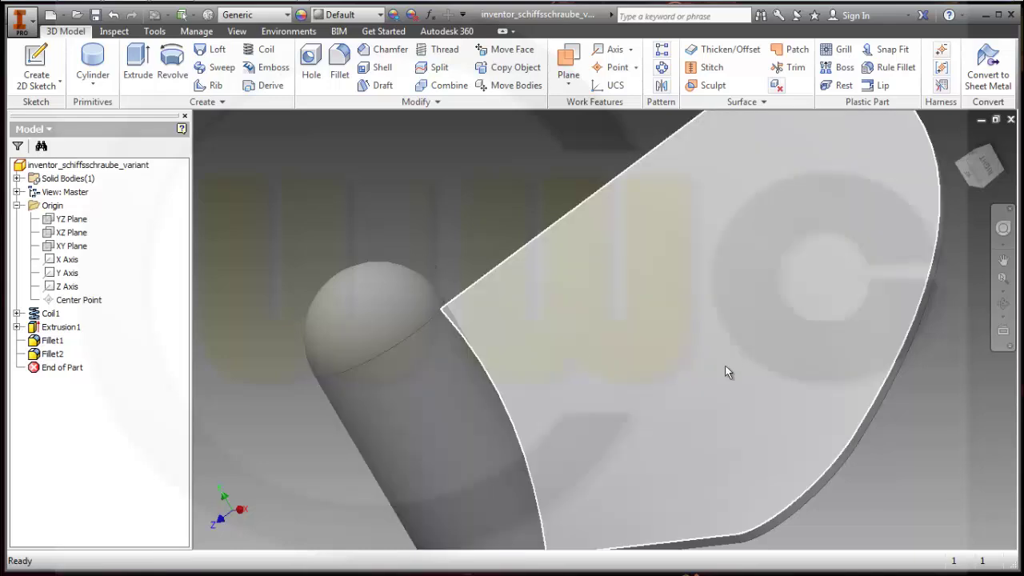
shift+middle_drag(727, 371, 709, 364)
click(339, 64)
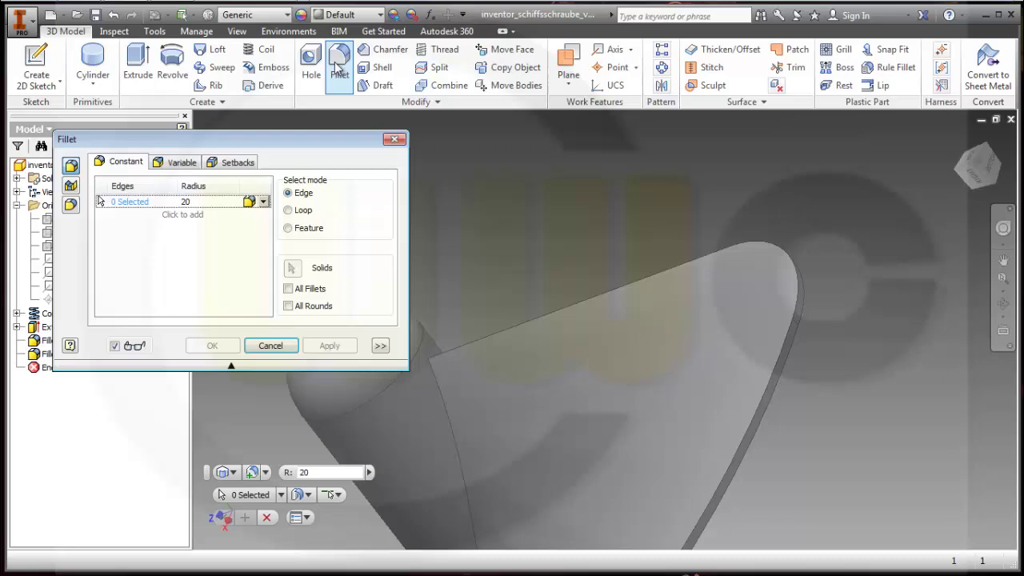
click(192, 205)
Step: Try a radius 2 fillet on two blade-hub edges and dismiss the blend warning
text(2)
click(439, 390)
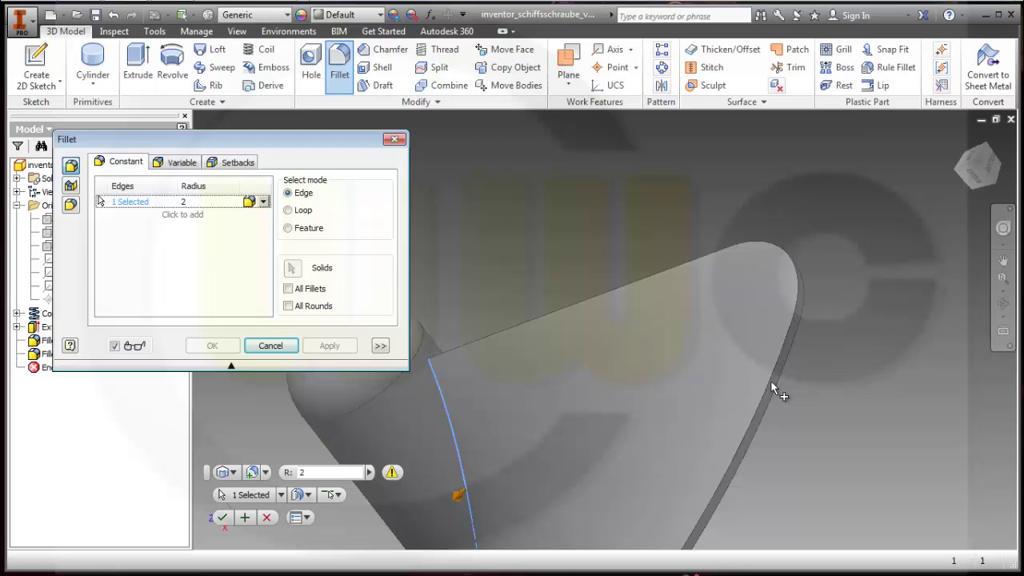
click(445, 397)
middle_drag(533, 285, 475, 328)
click(228, 351)
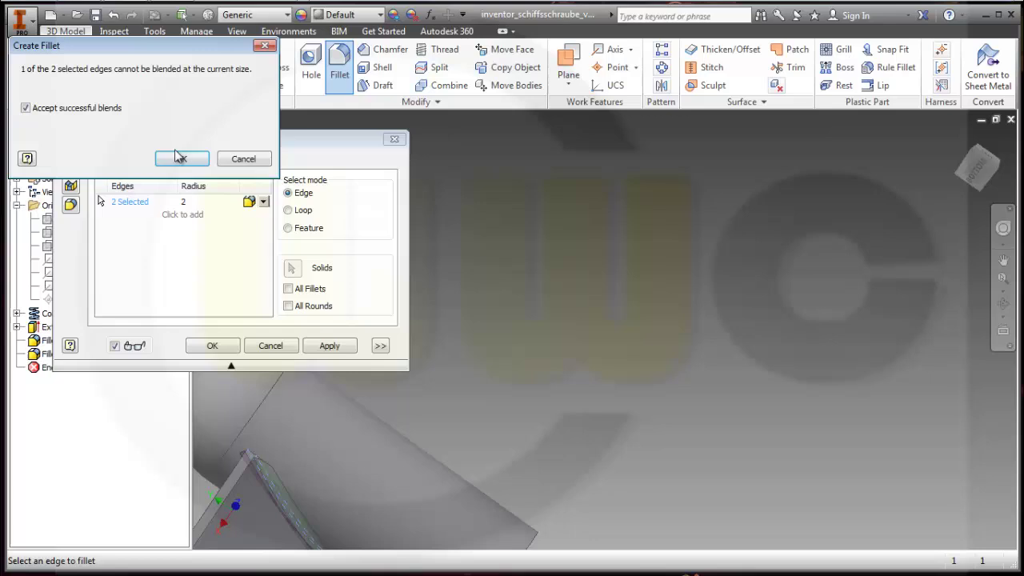
click(244, 160)
Step: Retry the fillet on a single edge, then abandon the failed fillet
middle_drag(393, 464, 632, 304)
shift+middle_drag(646, 240, 679, 245)
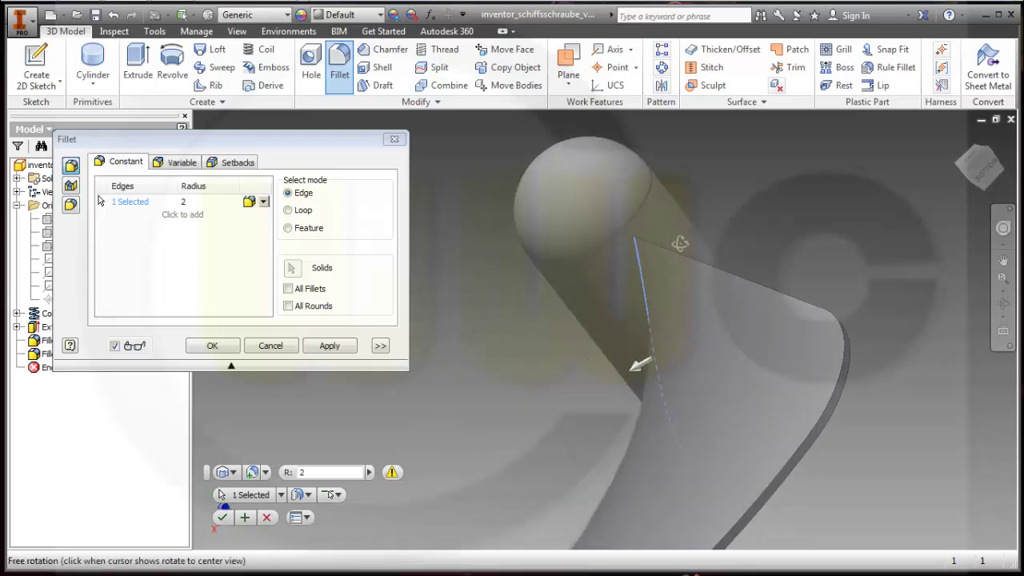
click(213, 345)
click(338, 148)
Step: Fillet the vertical cylinder edge with radius 1
shift+middle_drag(453, 254, 172, 320)
shift+middle_drag(344, 278, 240, 247)
click(339, 64)
click(196, 202)
text(1)
click(548, 354)
click(208, 346)
Step: Add Fillet4 on another cylinder edge
shift+middle_drag(731, 232, 419, 206)
click(339, 67)
click(369, 383)
click(217, 345)
shift+middle_drag(389, 233, 566, 196)
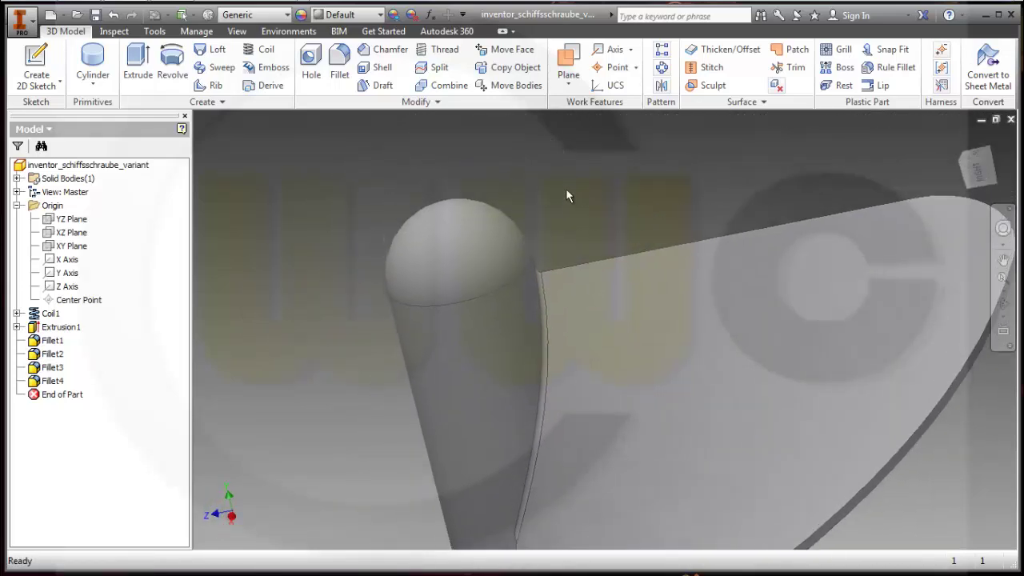
Step: Start a Circular Pattern set to pattern the whole solid body
click(661, 68)
click(213, 176)
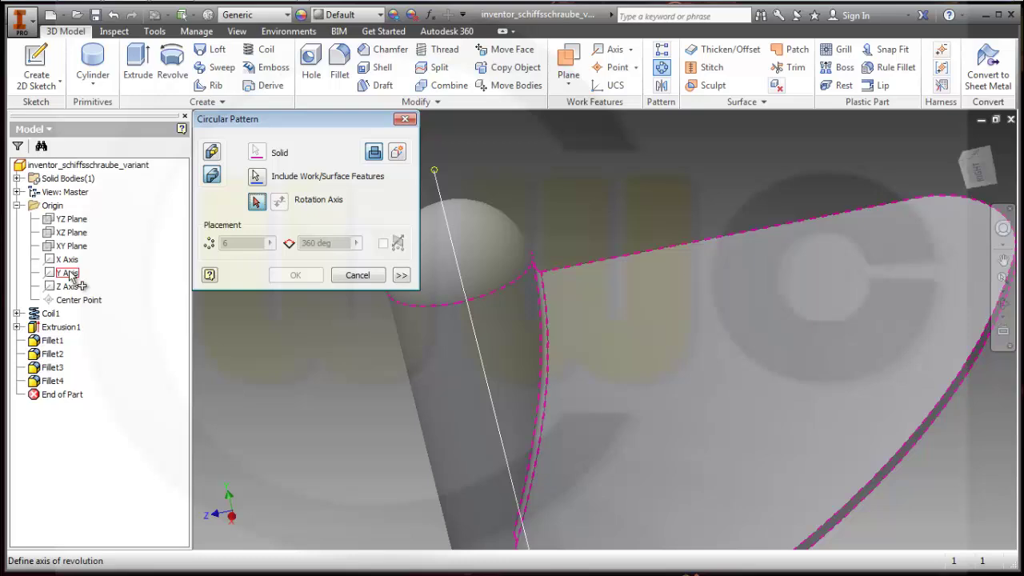